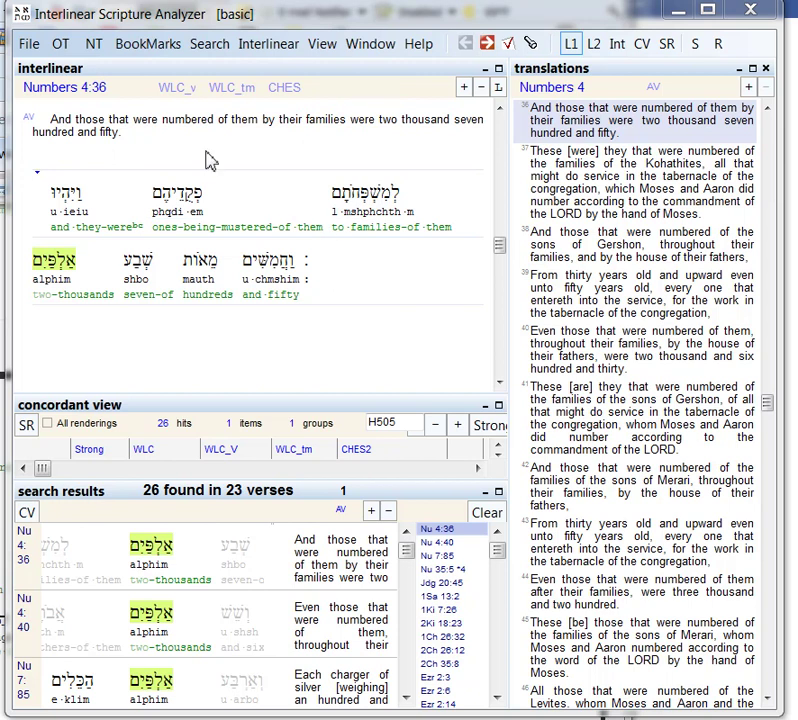
- Open the Old Testament book, chapter and verse picker while Numbers 4:36 is displayed
click(61, 46)
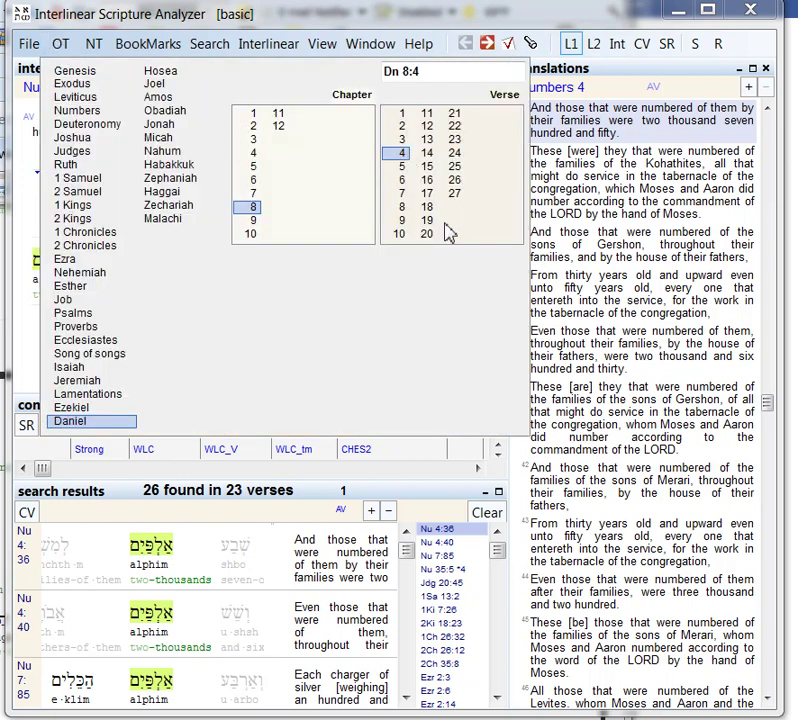
- Pick Daniel chapter 8, verse 14 in the Old Testament picker
click(429, 158)
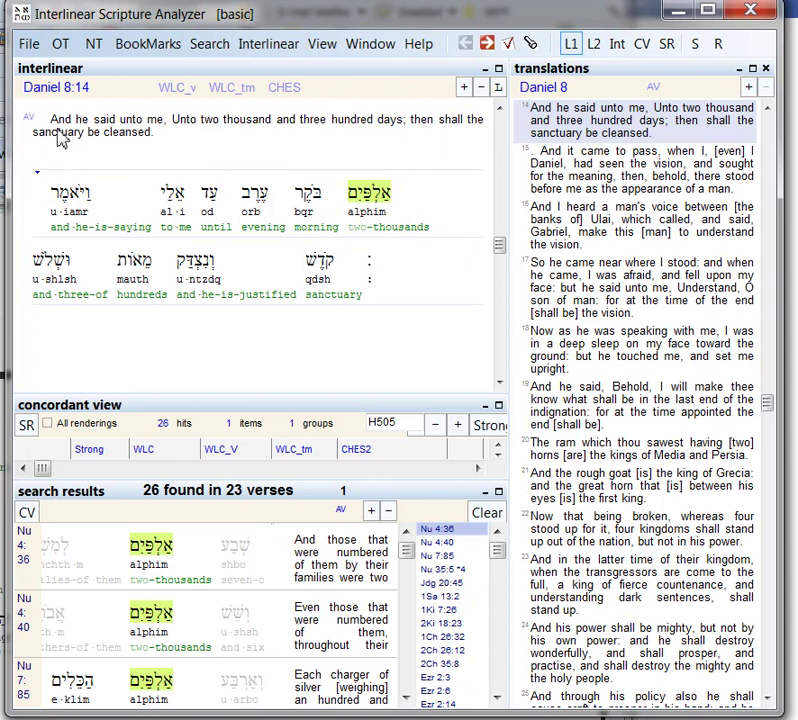
click(376, 203)
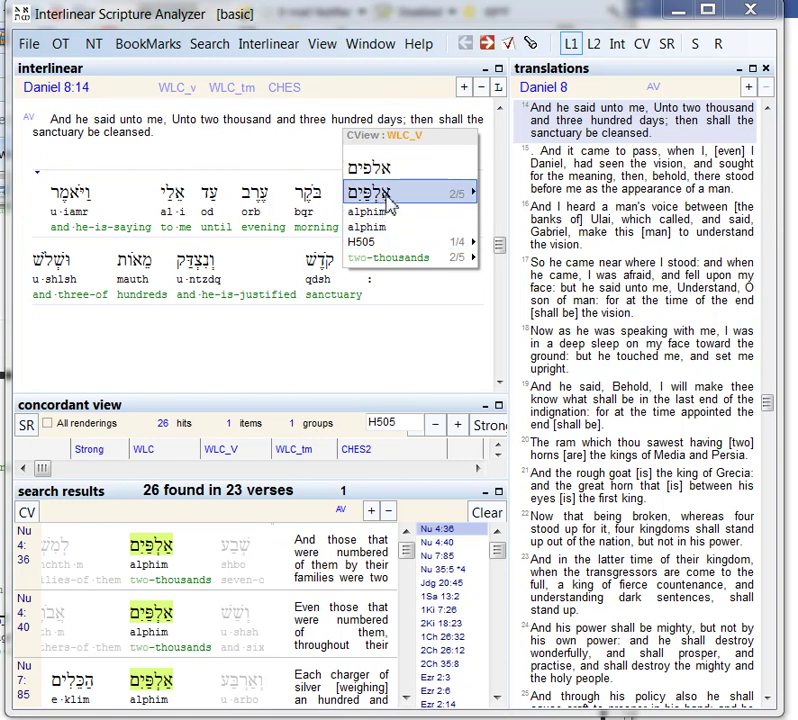
click(390, 204)
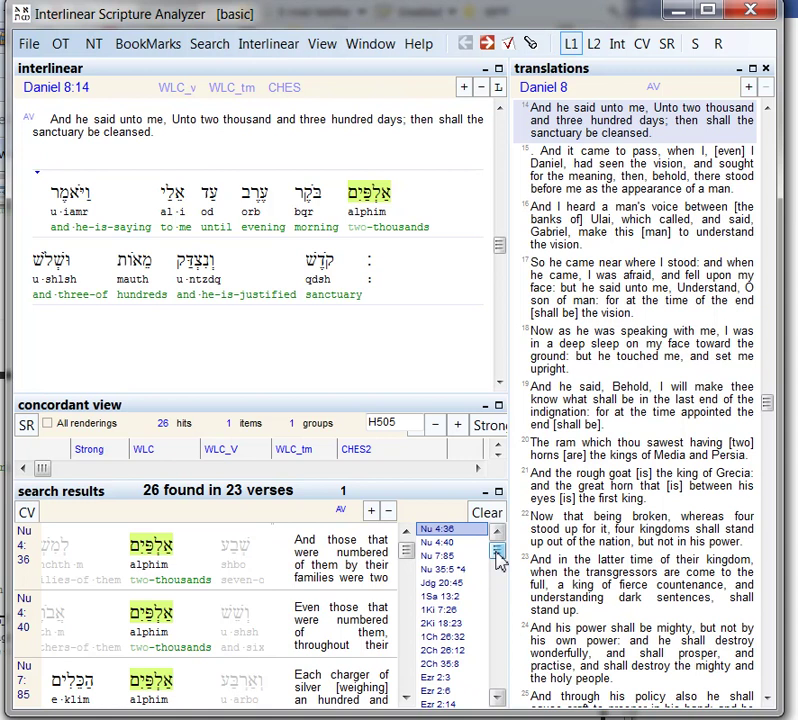
- Scroll the alphim search results and show the Ezra 2:6 occurrence
mouse_move(496, 553)
mouse_down()
mouse_move(494, 646)
mouse_move(503, 650)
mouse_up()
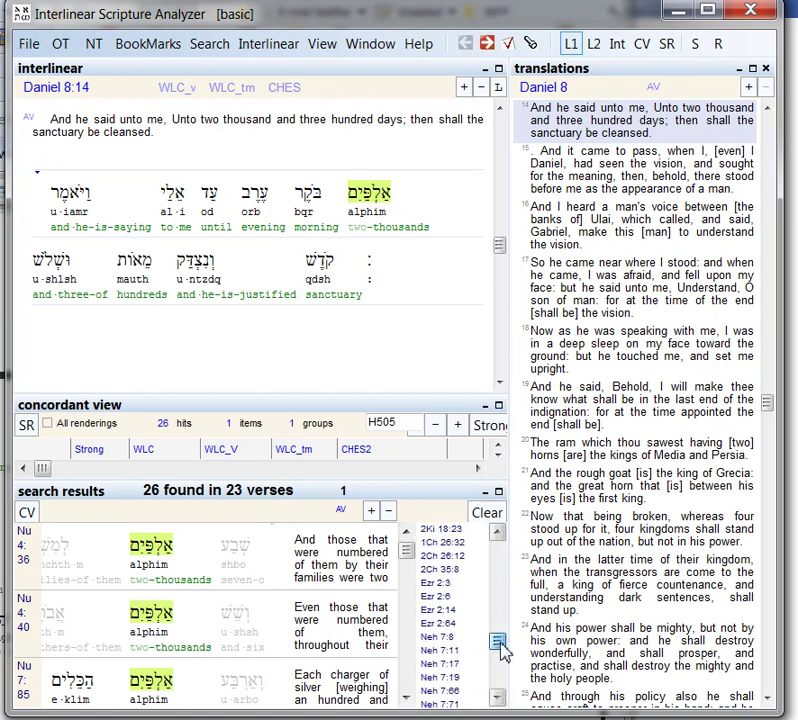
click(445, 598)
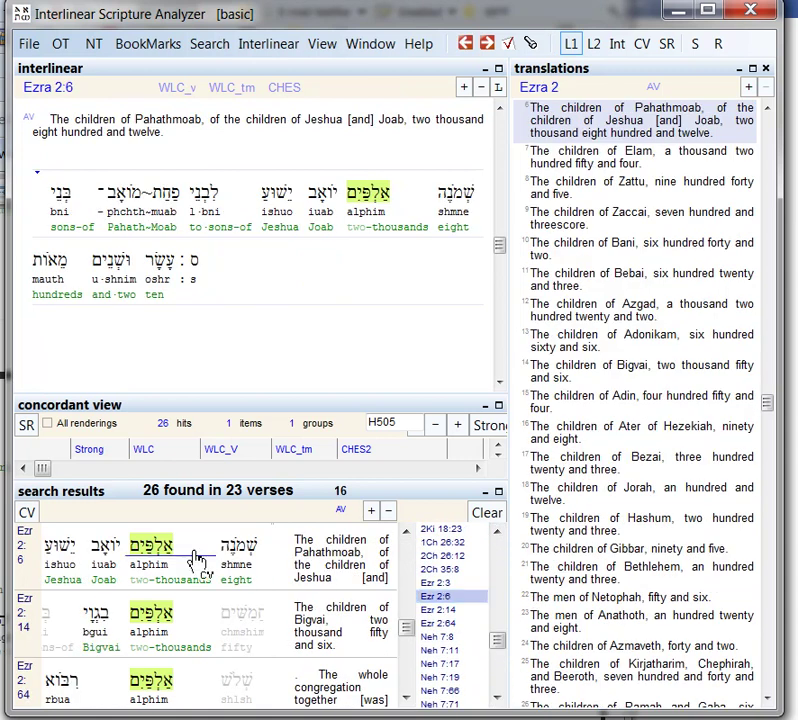
mouse_move(196, 530)
mouse_down()
mouse_move(152, 562)
mouse_move(165, 553)
mouse_up()
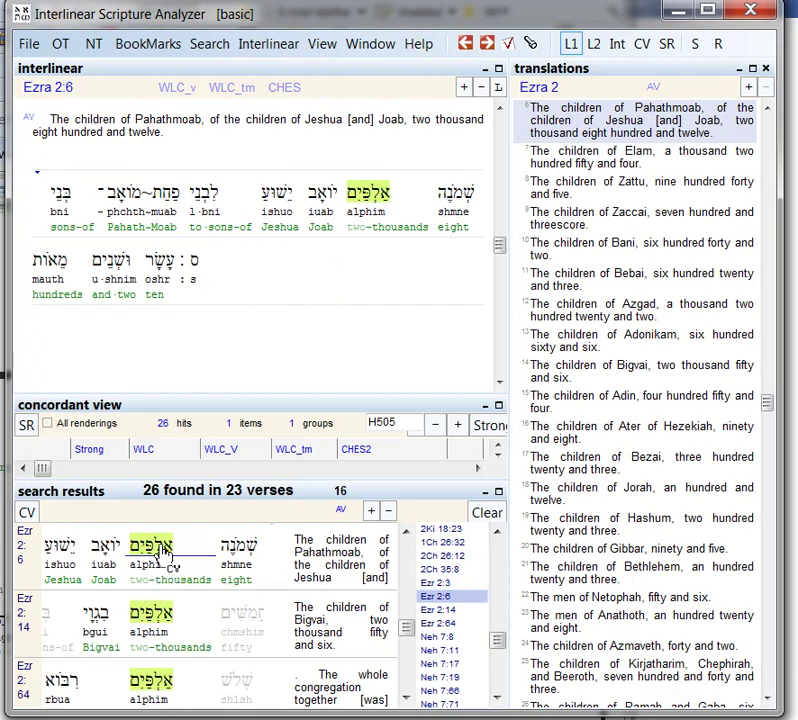
drag(165, 553, 273, 573)
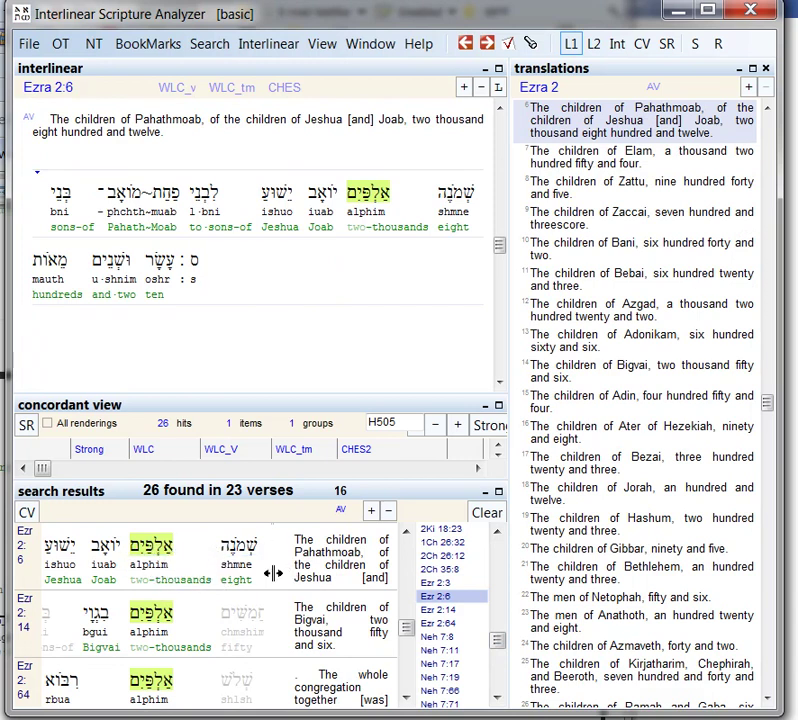
click(235, 595)
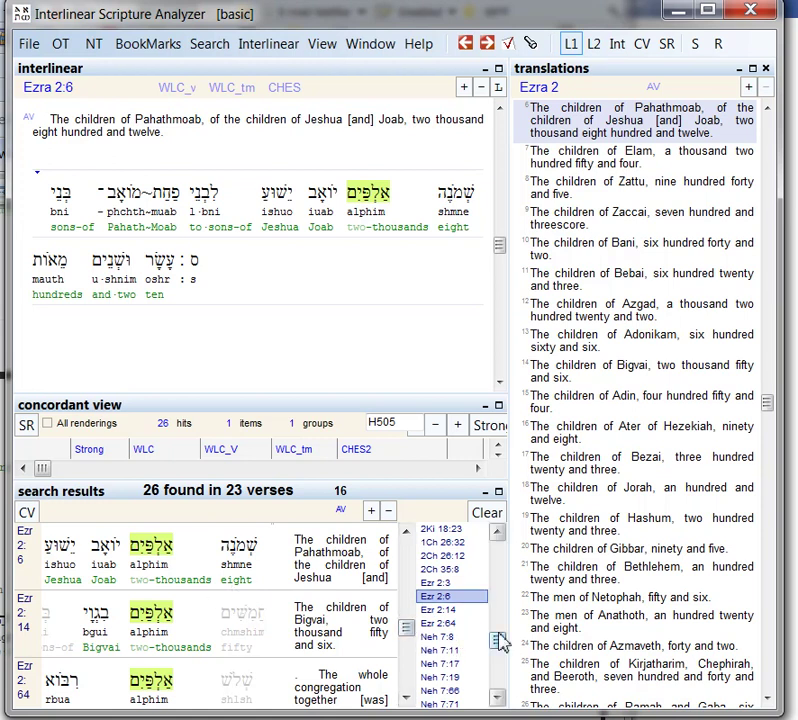
- Show the Daniel 8:14 occurrence of alphim, then Isaiah 36:8
drag(498, 646, 487, 690)
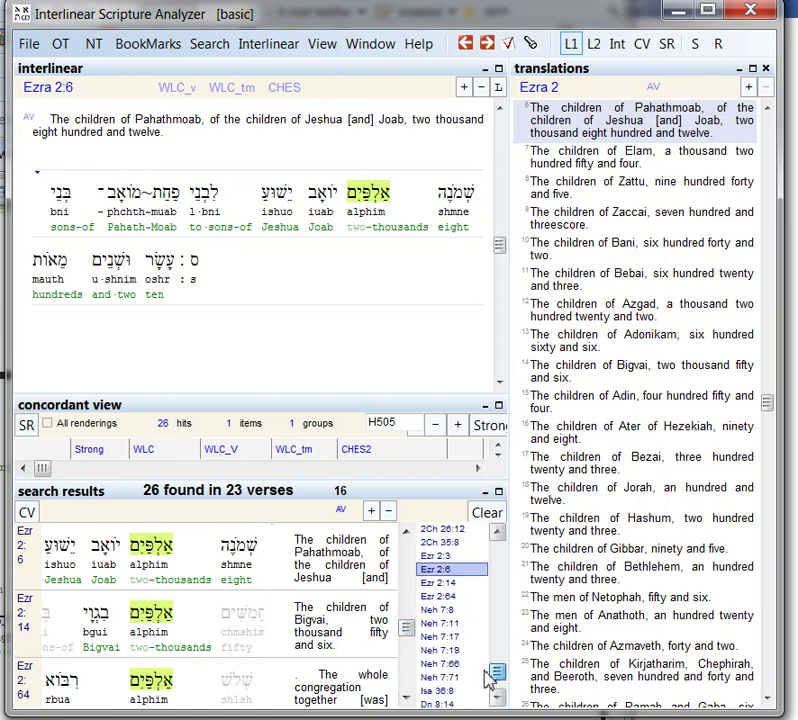
click(438, 691)
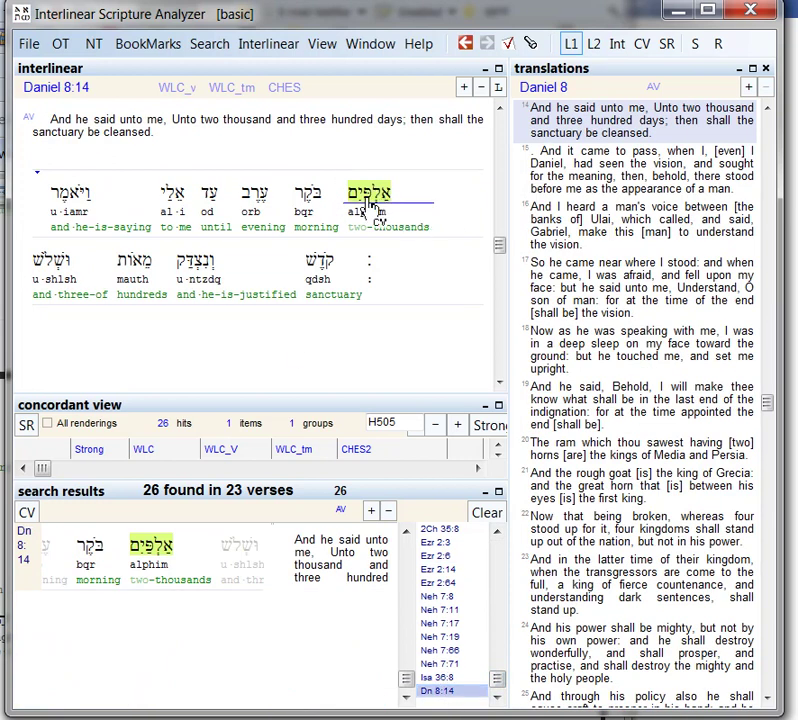
click(438, 678)
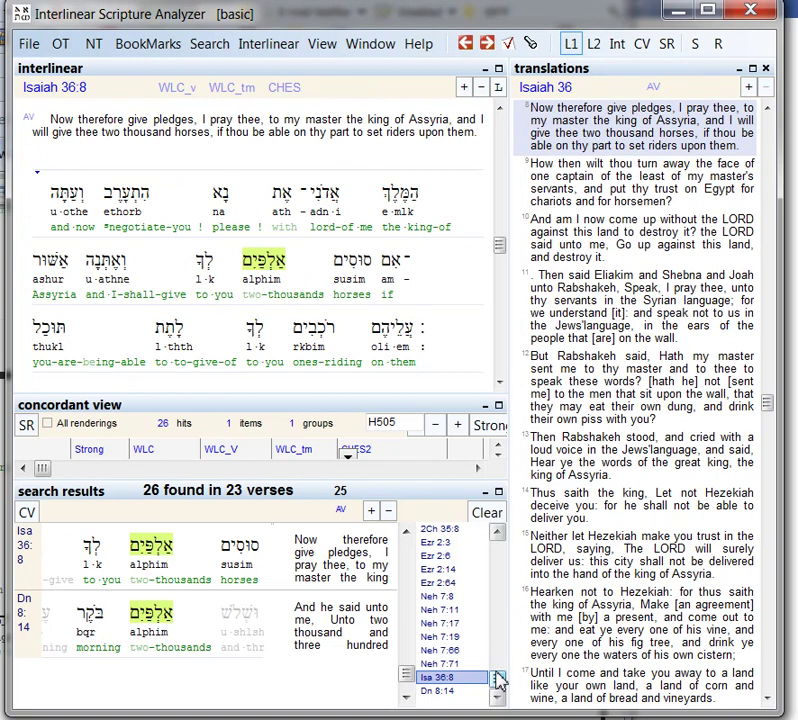
- Revisit Daniel 8:14, then view Daniel 8:16 and 8:25 before opening the New Testament picker
click(458, 692)
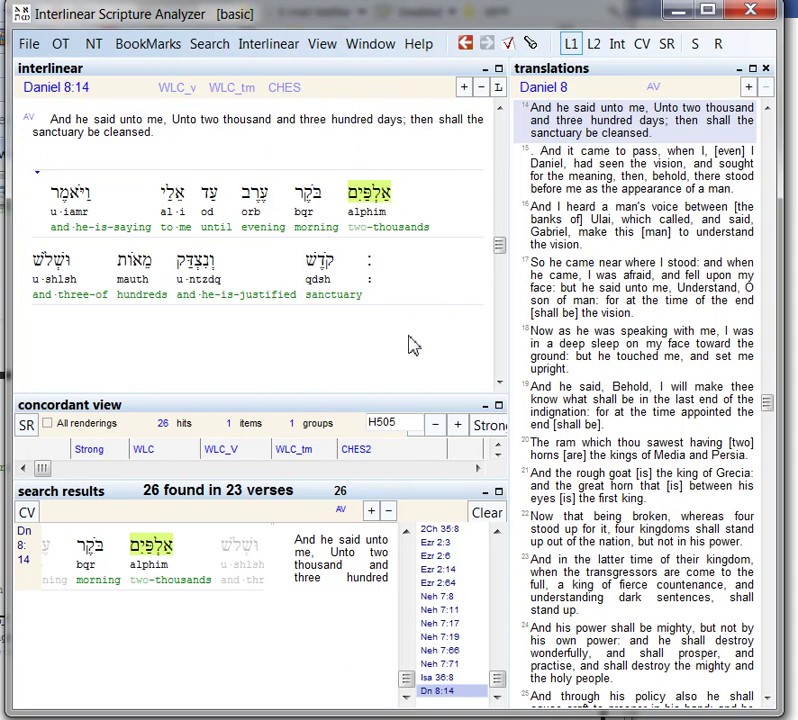
click(680, 222)
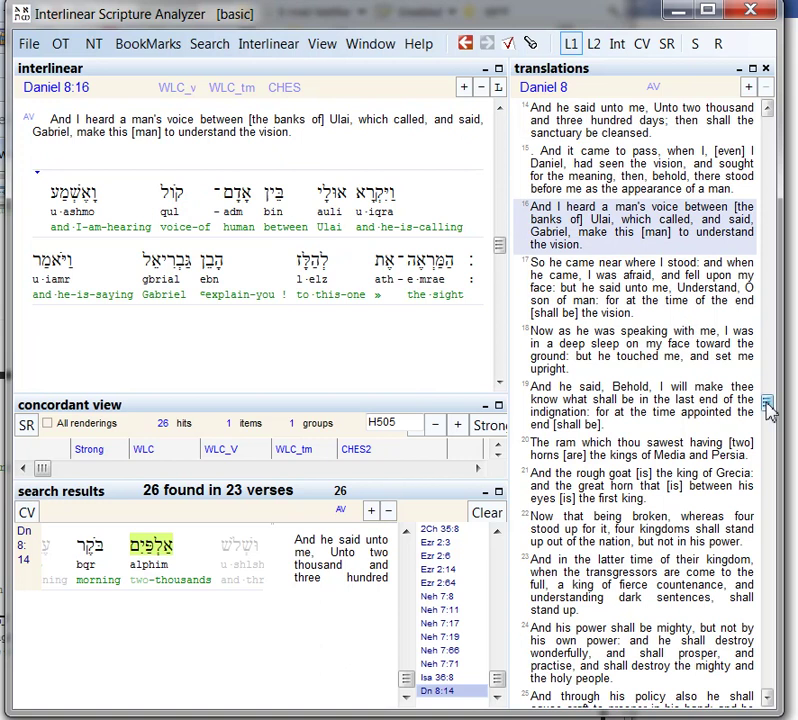
click(766, 462)
click(710, 489)
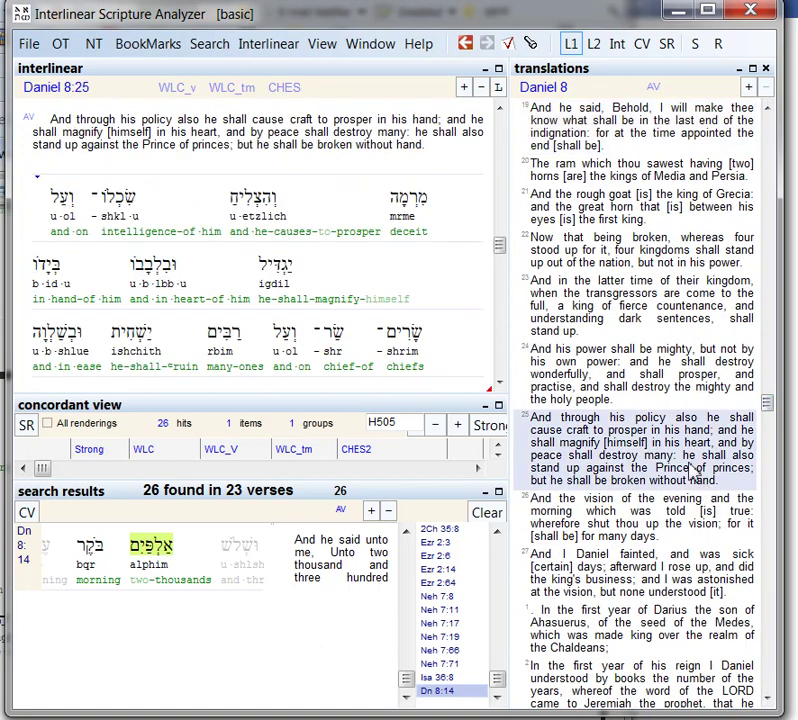
click(96, 46)
- Choose 1 Corinthians, chapter 12, verse 1 in the New Testament picker
click(72, 155)
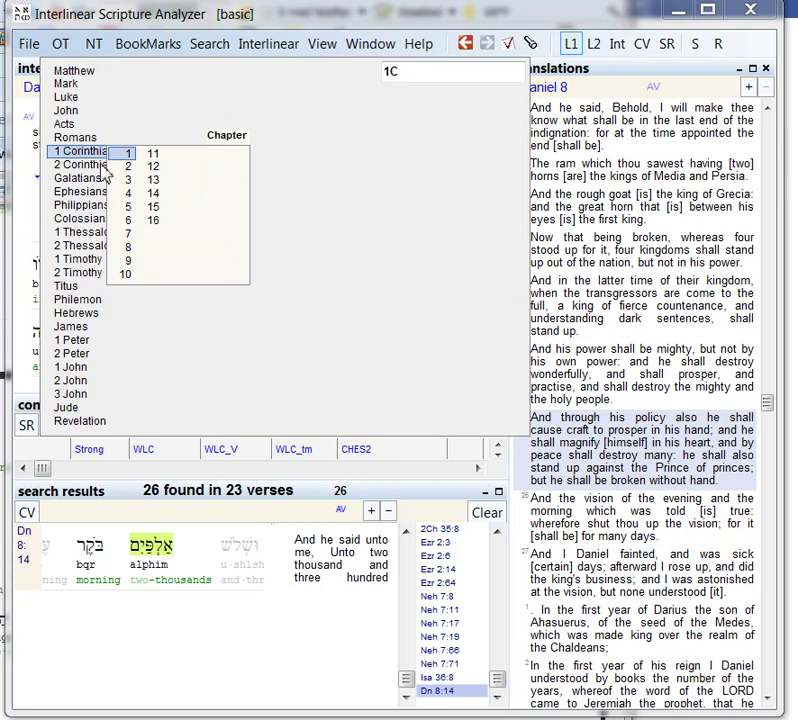
click(157, 176)
click(185, 165)
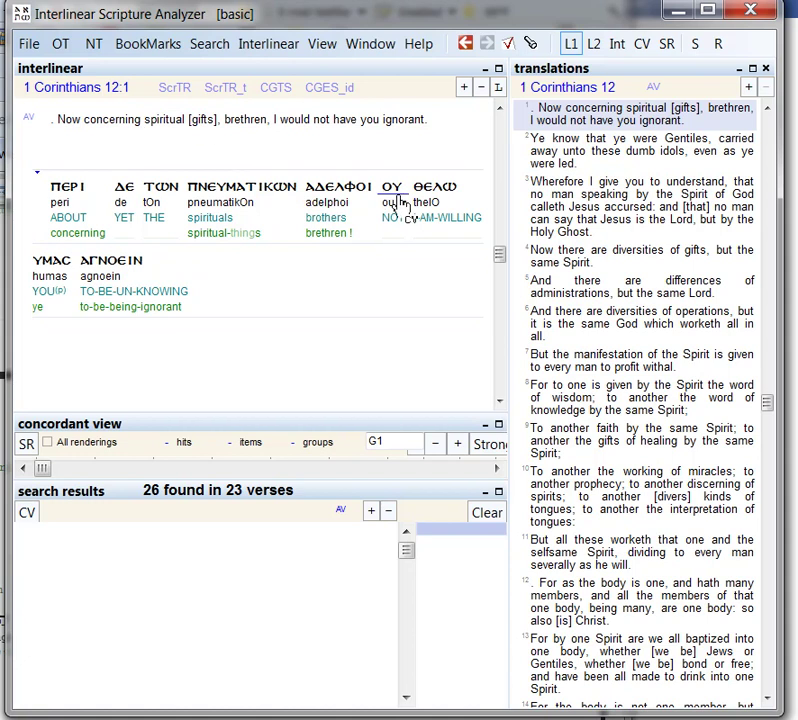
- Look up ΘΕΛΩ as G2309, then ΑΔΕΛΦΟΙ as G80 and as 'brothers'
click(445, 192)
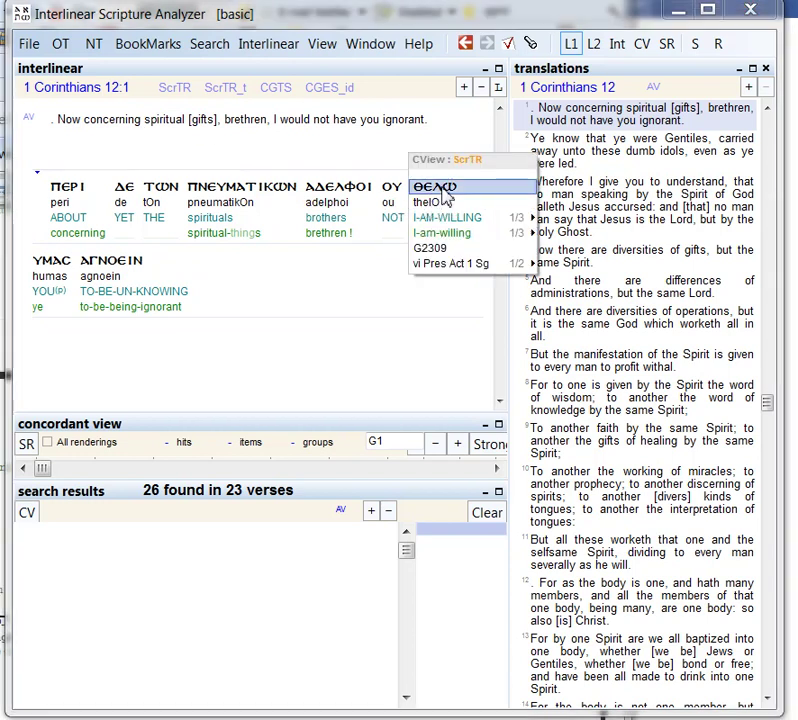
click(449, 189)
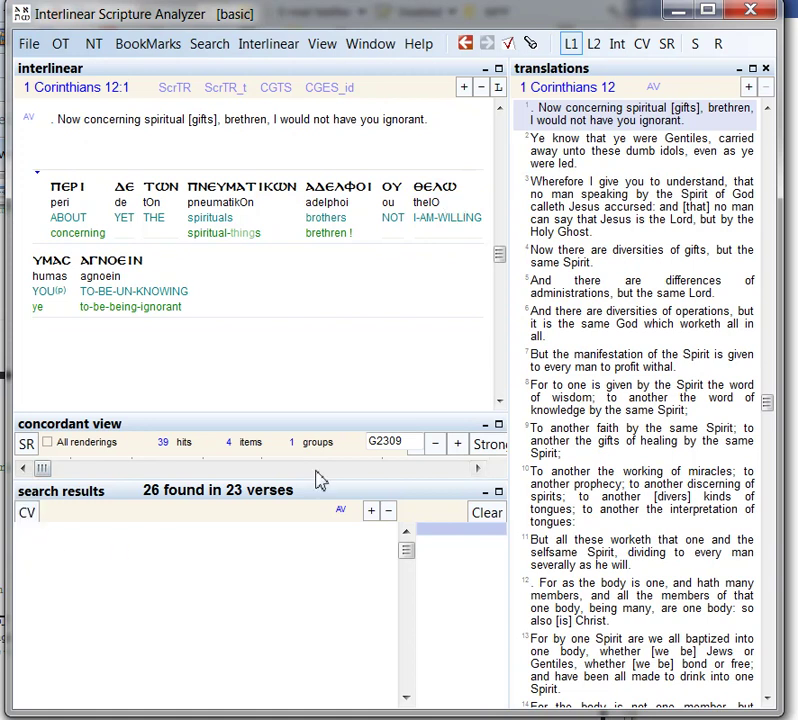
click(350, 193)
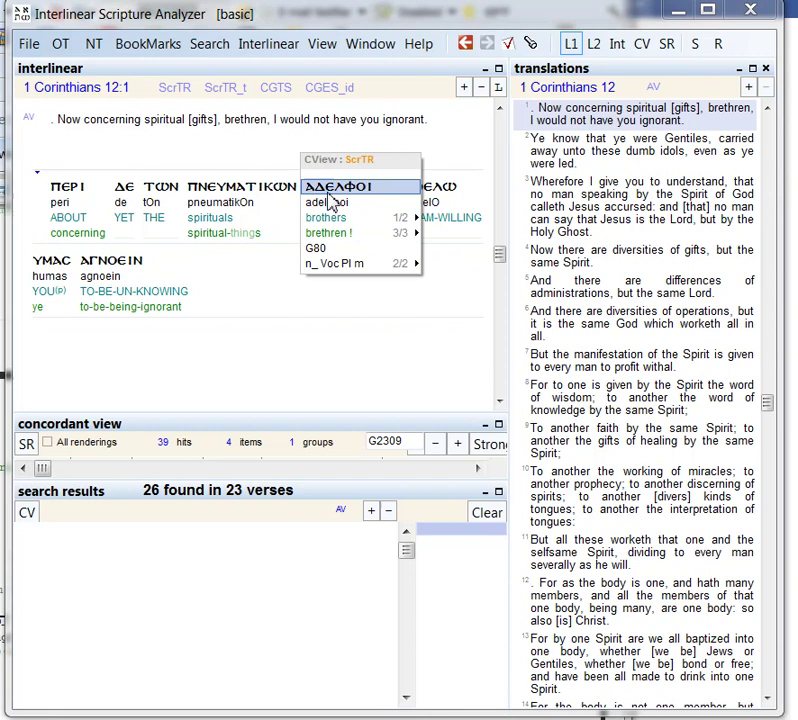
click(335, 203)
click(330, 200)
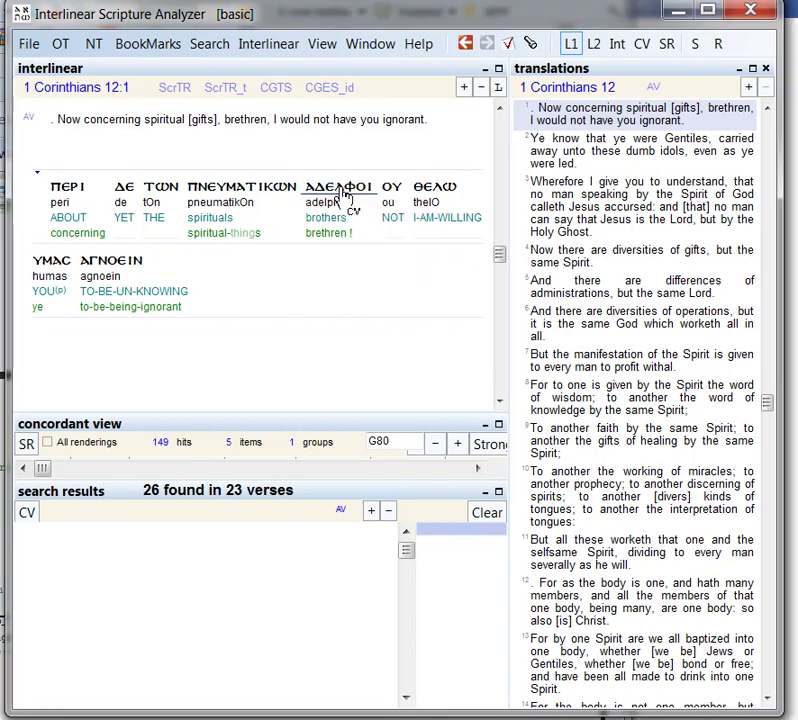
click(336, 219)
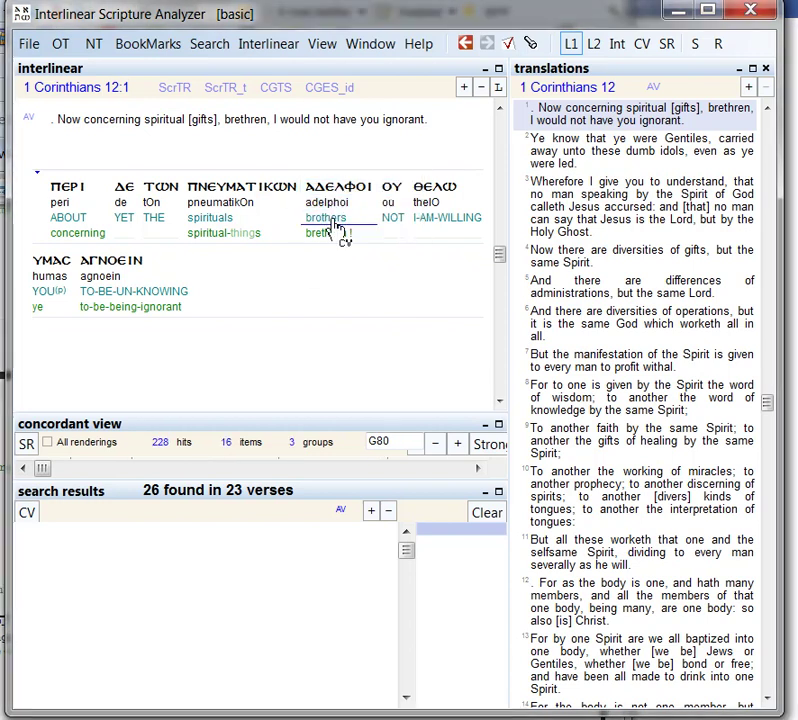
- List concordance occurrences of G4152 for ΠΝΕΥΜΑΤΙΚΩΝ and G2309 for I-AM-WILLING
click(258, 200)
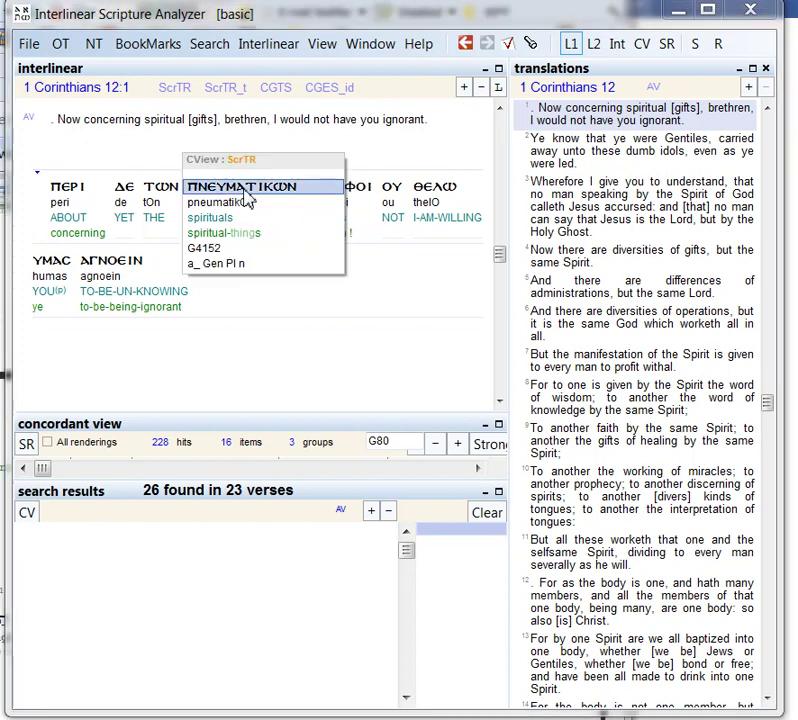
click(202, 248)
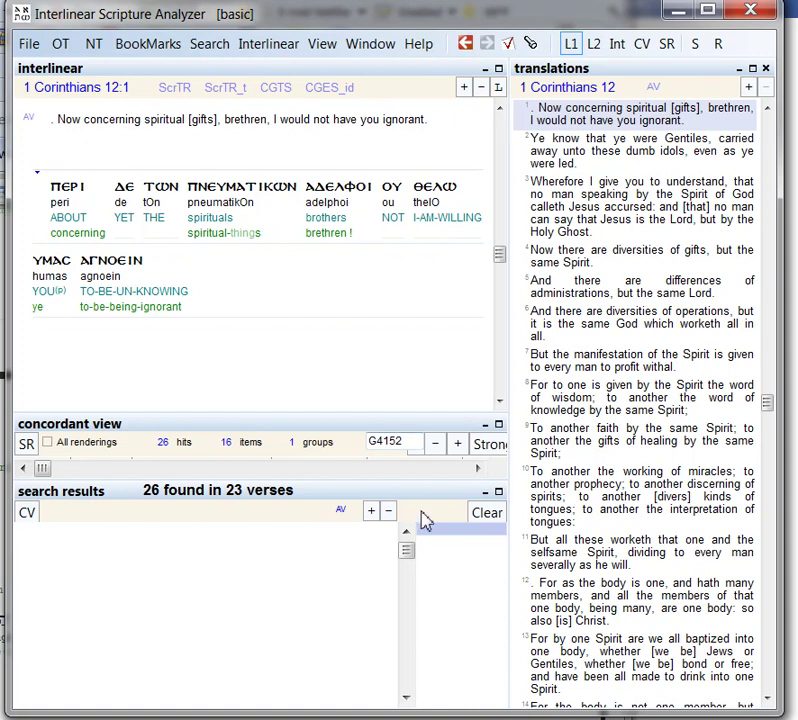
click(449, 220)
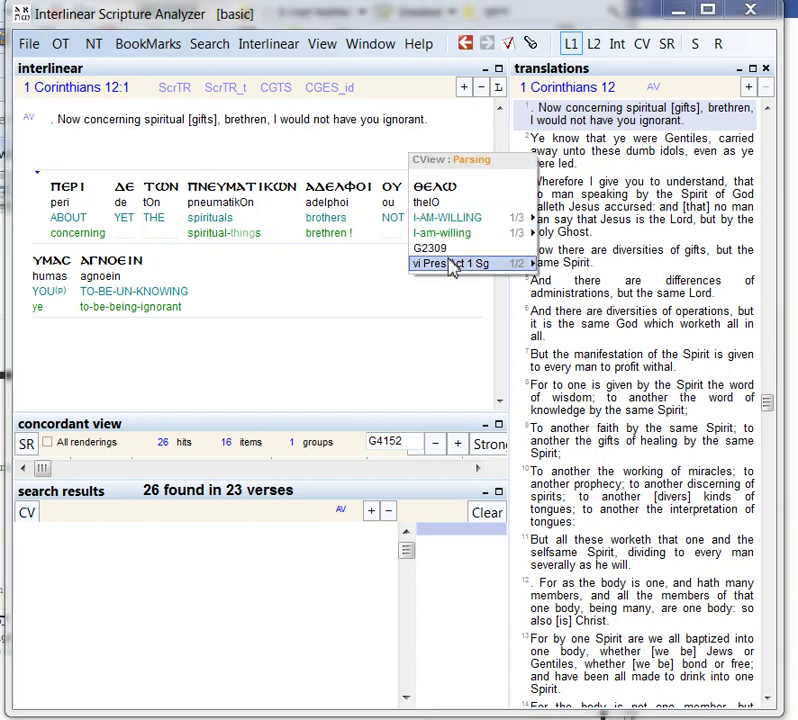
click(437, 249)
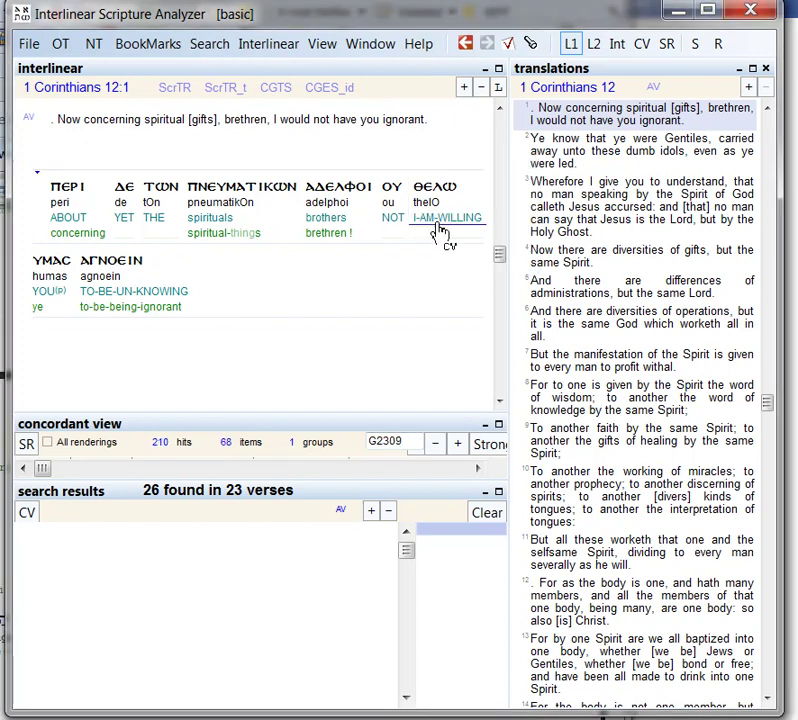
click(440, 226)
click(441, 293)
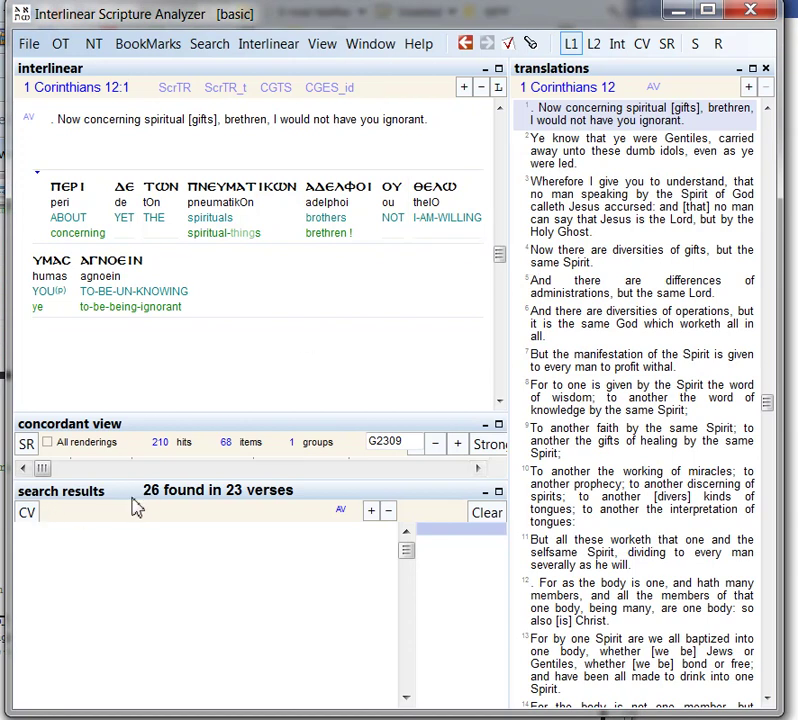
- Limit the concordance to the search results and dismiss the range check error
click(25, 513)
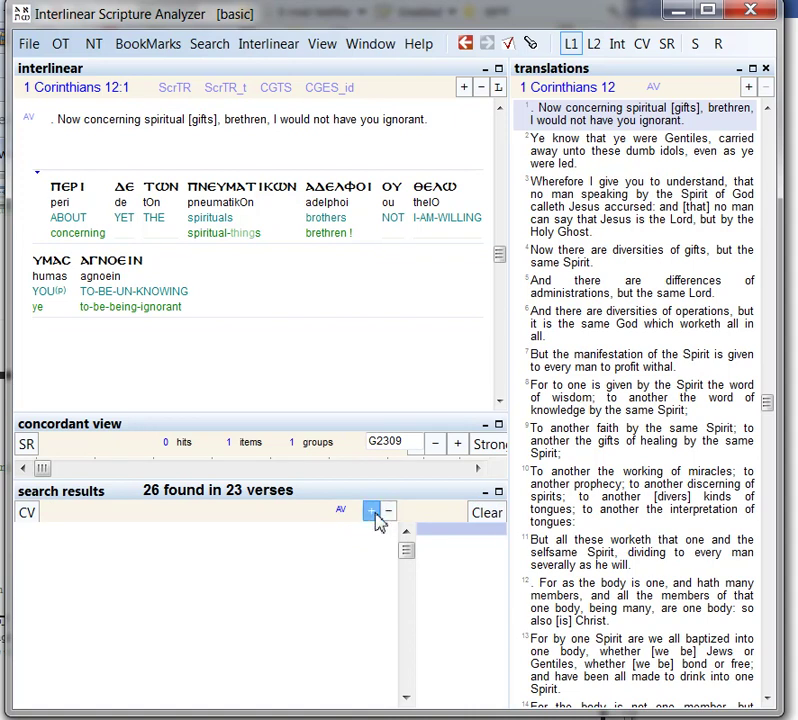
drag(406, 552, 400, 598)
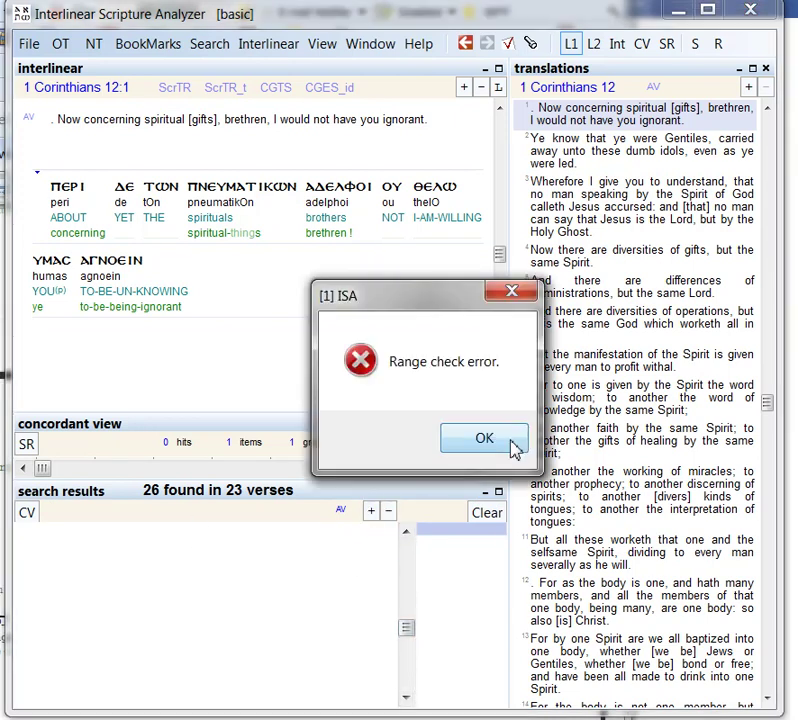
click(508, 442)
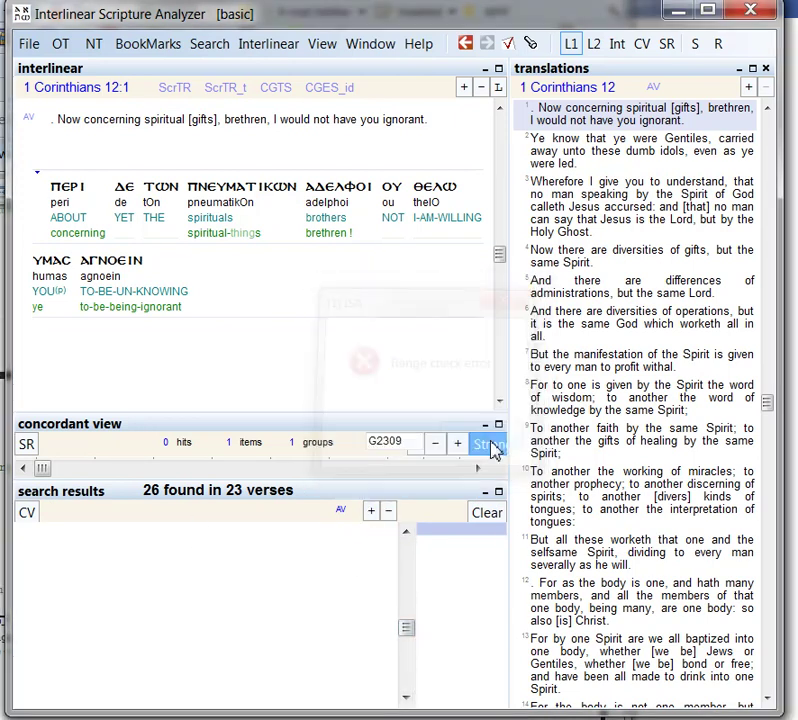
- List all 346 concordance hits for G80 from the word ΑΔΕΛΦΟΙ
click(440, 220)
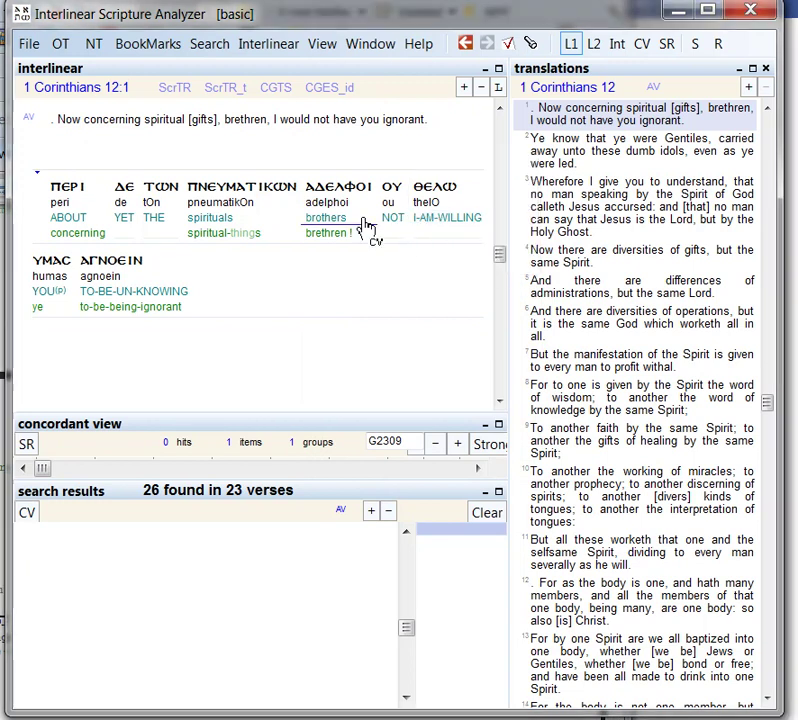
click(343, 230)
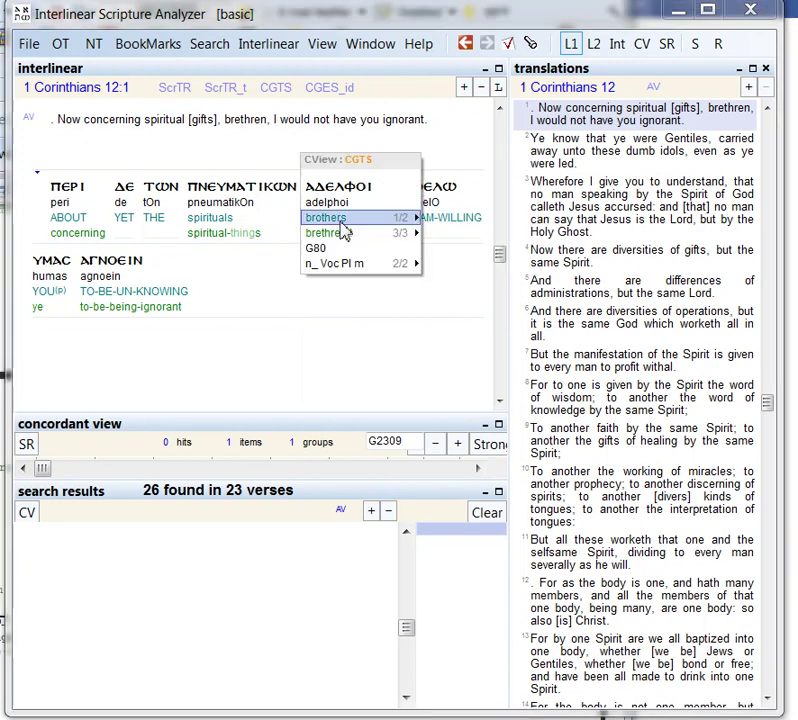
click(326, 252)
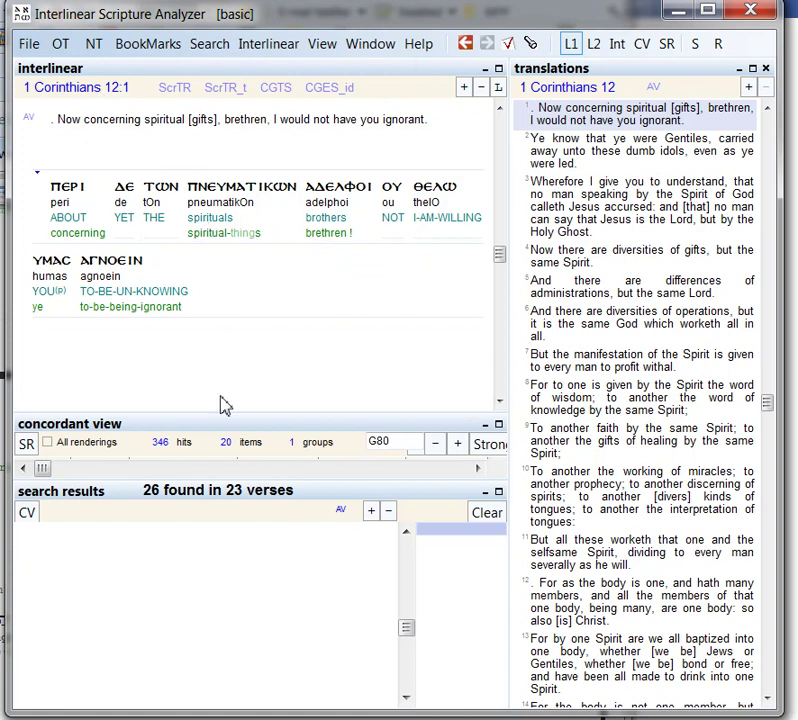
- Show 1 Corinthians 12:3, 12:8, then 12:5 in the interlinear
click(606, 226)
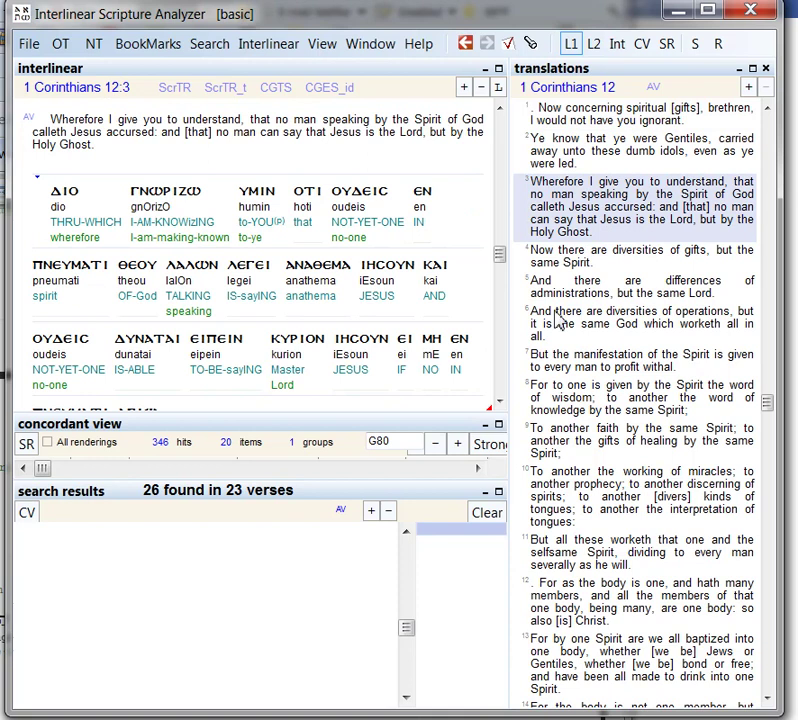
click(530, 392)
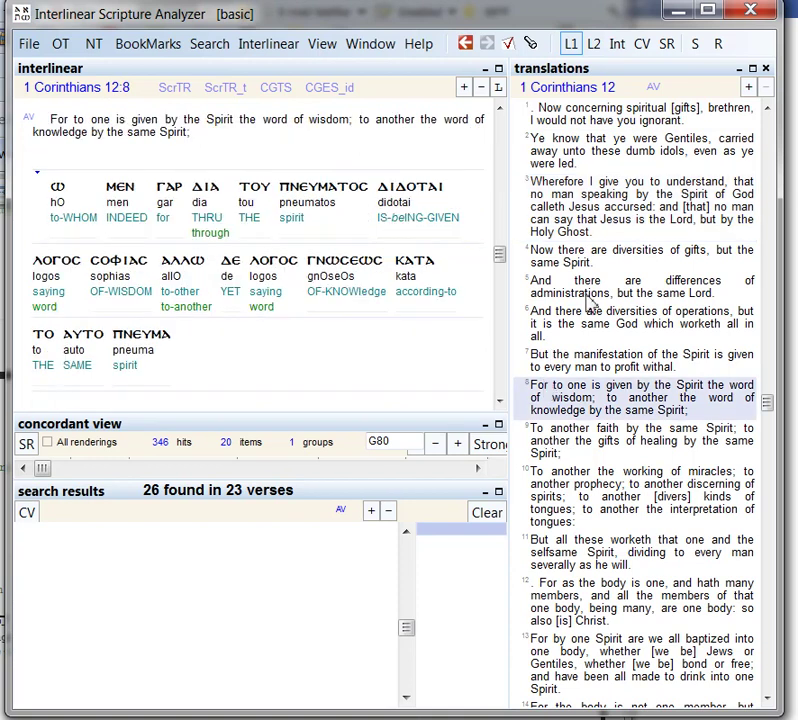
click(545, 284)
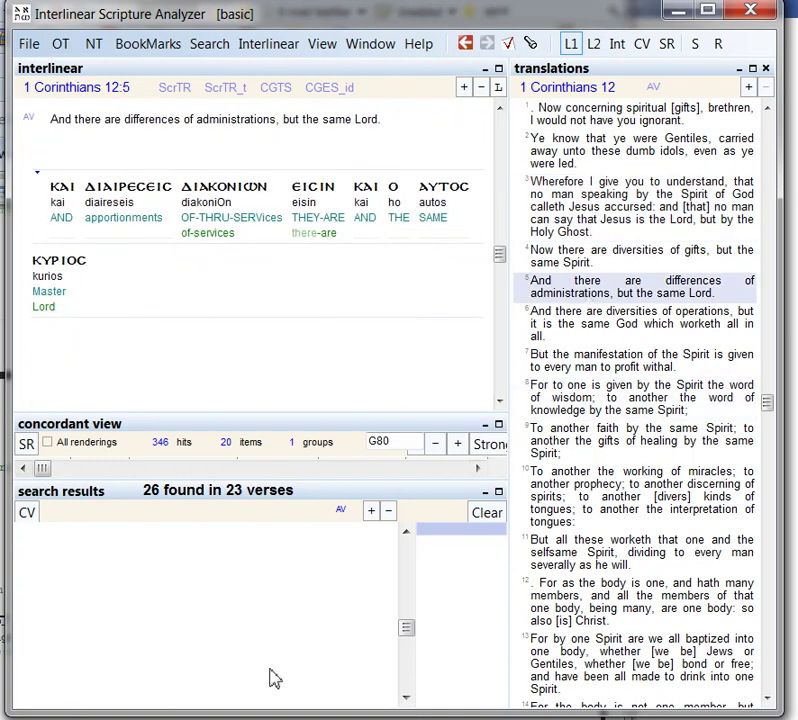